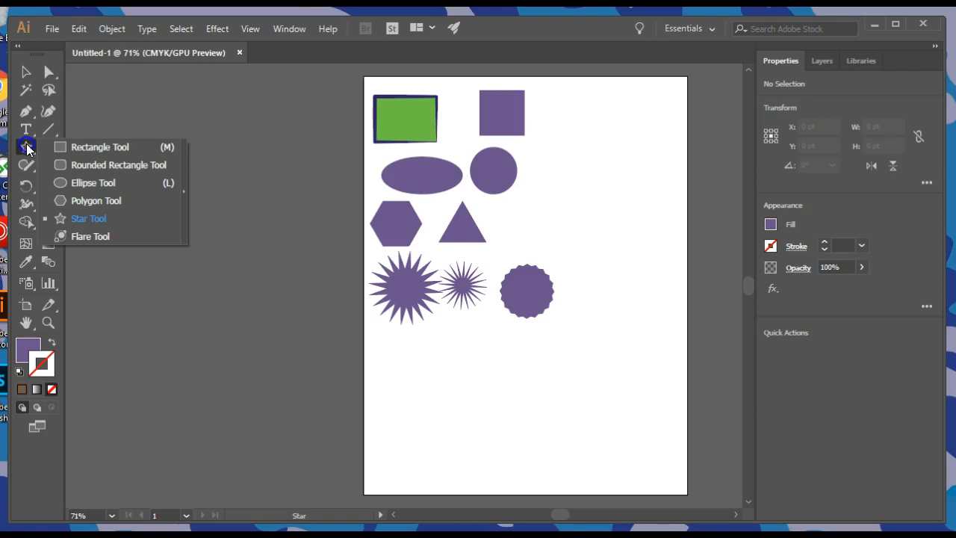
# Step: Draw a circle about 120 pt in diameter in the empty area below the large starburst
pyautogui.click(84, 187)
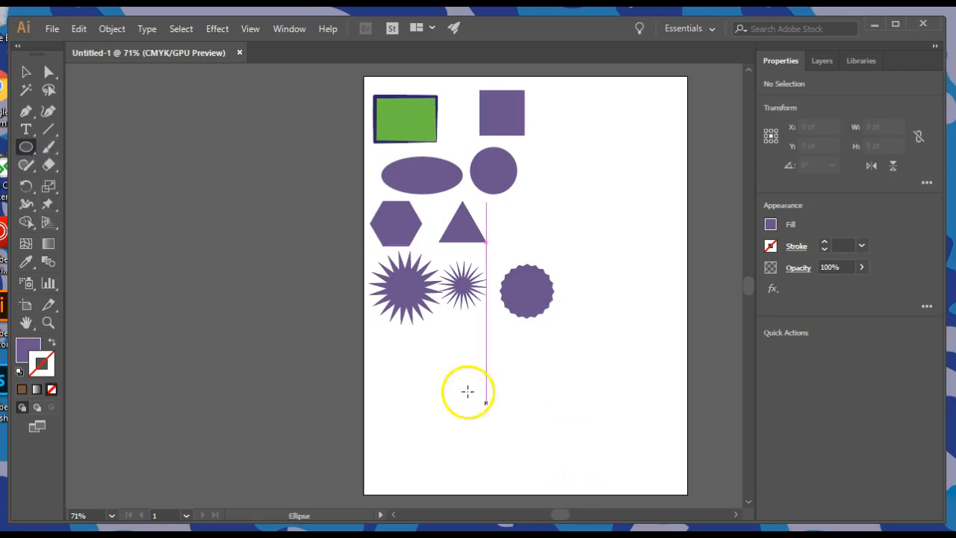
pyautogui.moveTo(388, 344); pyautogui.dragTo(451, 406)
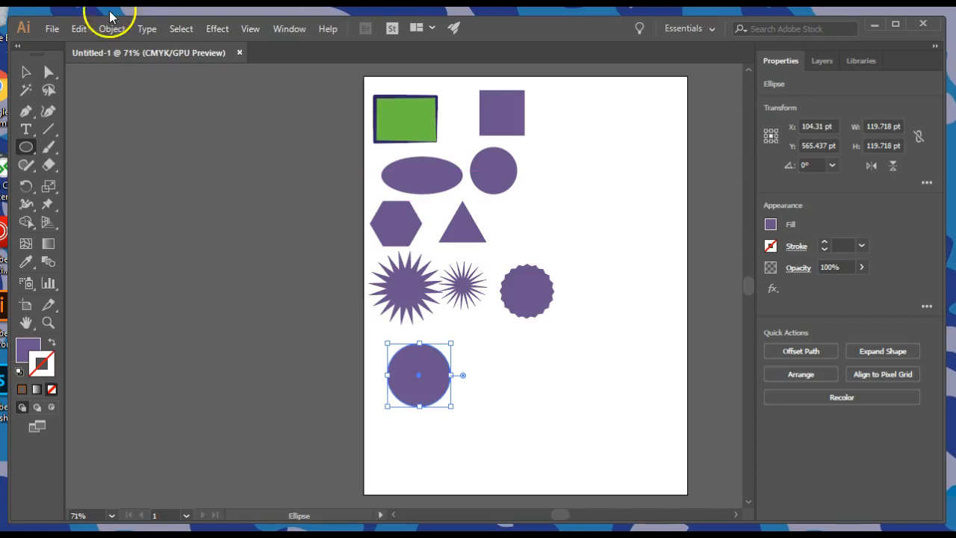
# Step: Copy and paste the circle, and place the copy level with the original on its right side
pyautogui.click(25, 70)
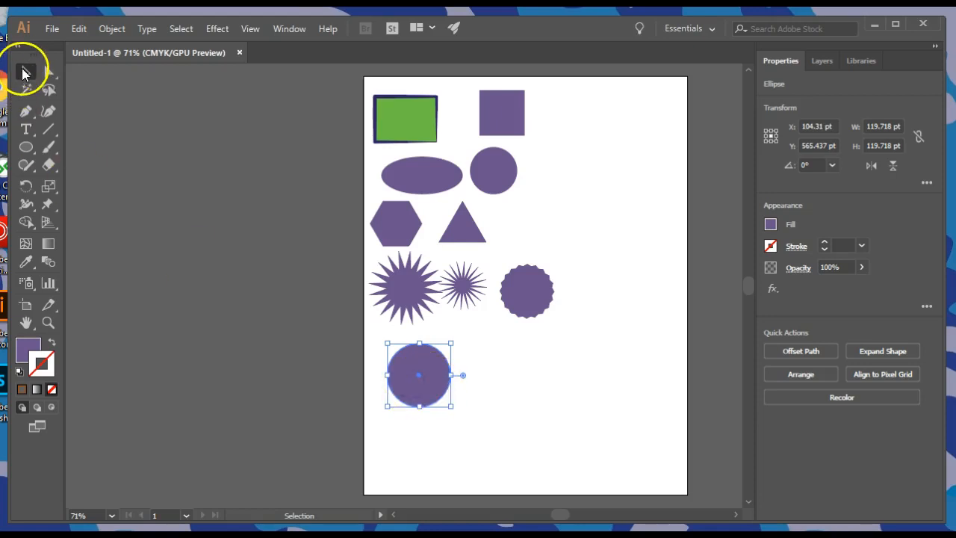
pyautogui.click(78, 29)
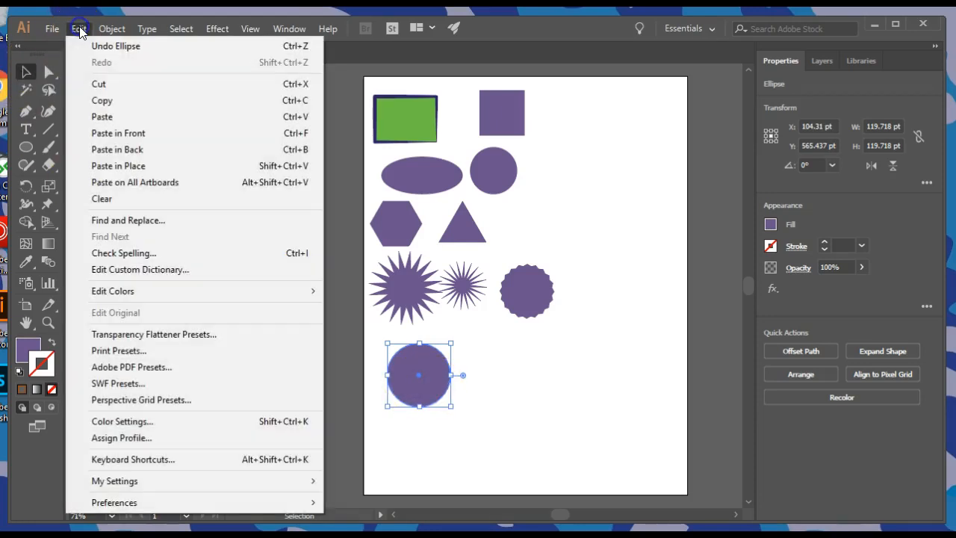
pyautogui.click(105, 100)
pyautogui.click(80, 30)
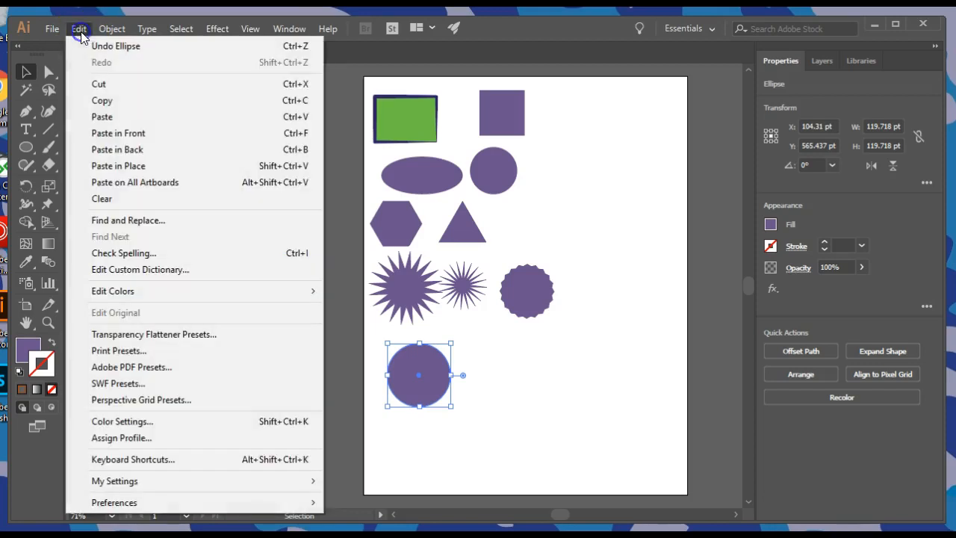
pyautogui.click(111, 120)
pyautogui.moveTo(420, 302); pyautogui.dragTo(494, 385)
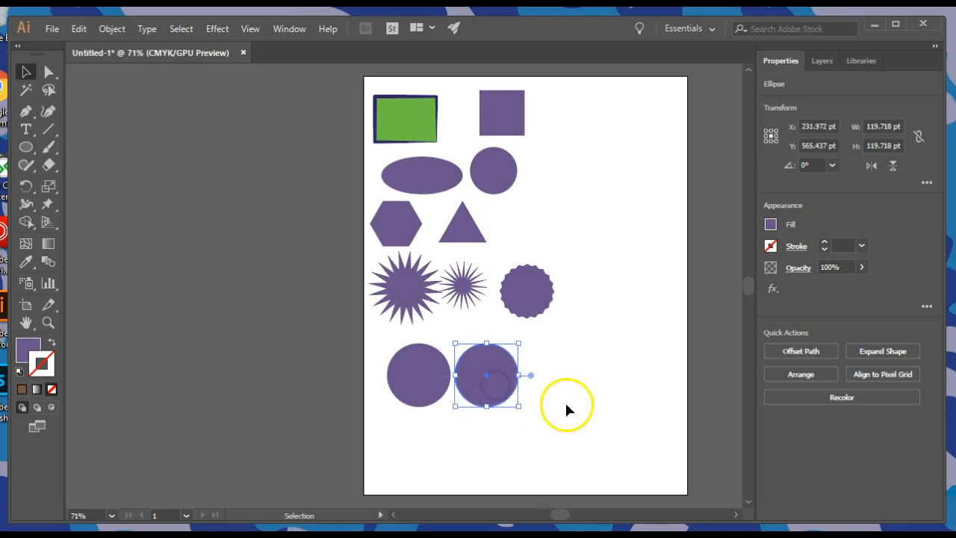
# Step: Add a third and a fourth copy of the circle to extend the horizontal row to the right
pyautogui.hotkey('ctrl', 'c')
pyautogui.hotkey('ctrl', 'v')
pyautogui.click(396, 295)
pyautogui.moveTo(397, 297); pyautogui.dragTo(549, 381)
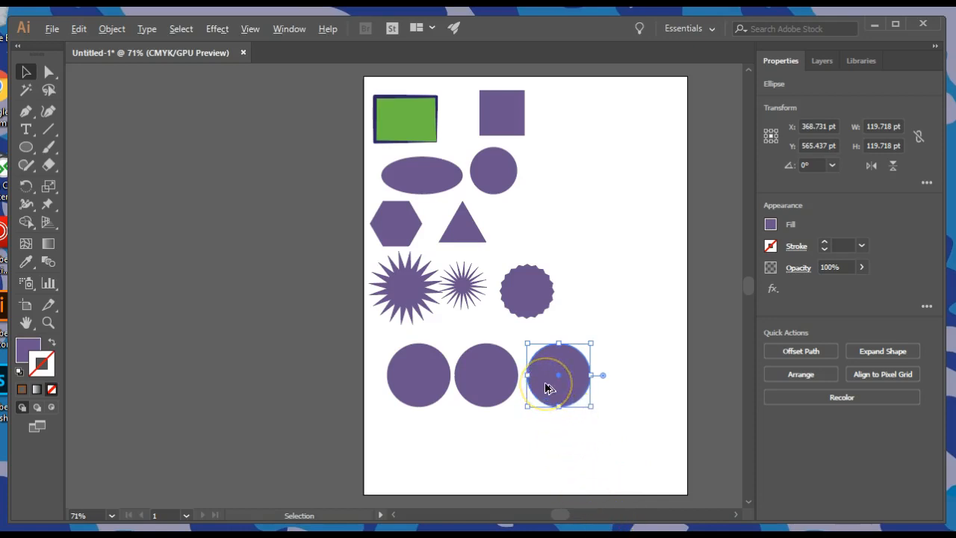
pyautogui.moveTo(548, 385); pyautogui.dragTo(623, 385)
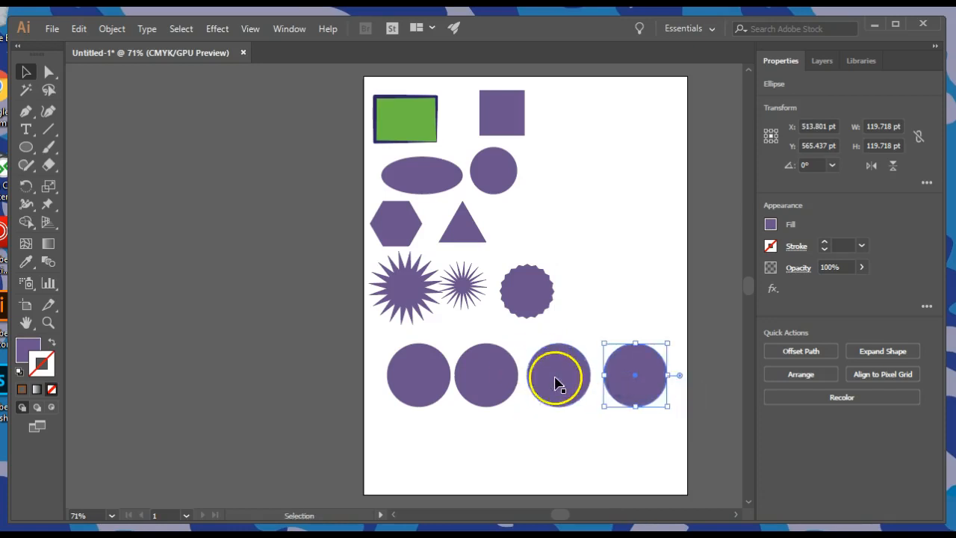
# Step: Move the second circle left so that it overlaps the right half of the first circle
pyautogui.hotkey('ctrl', '=')
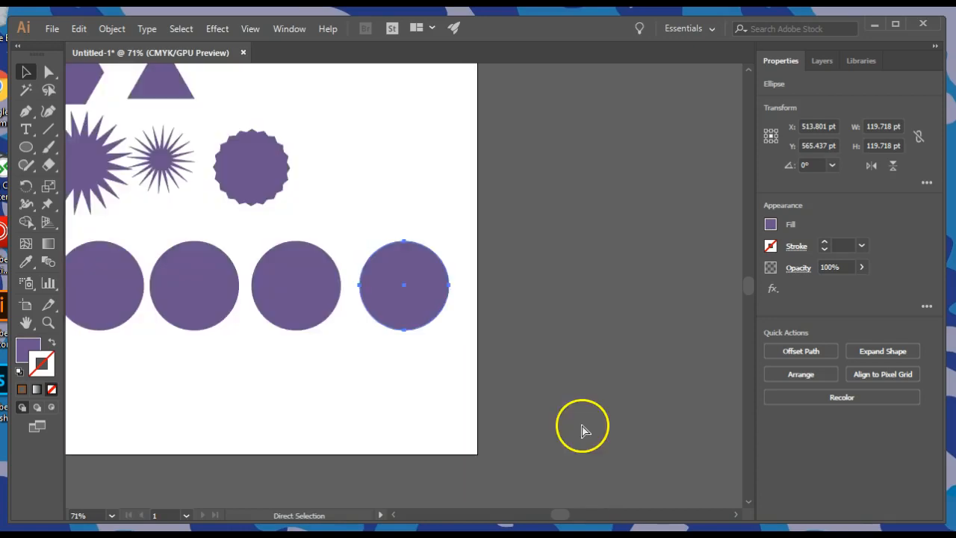
pyautogui.hotkey('ctrl', '=')
pyautogui.moveTo(403, 462); pyautogui.dragTo(810, 479)
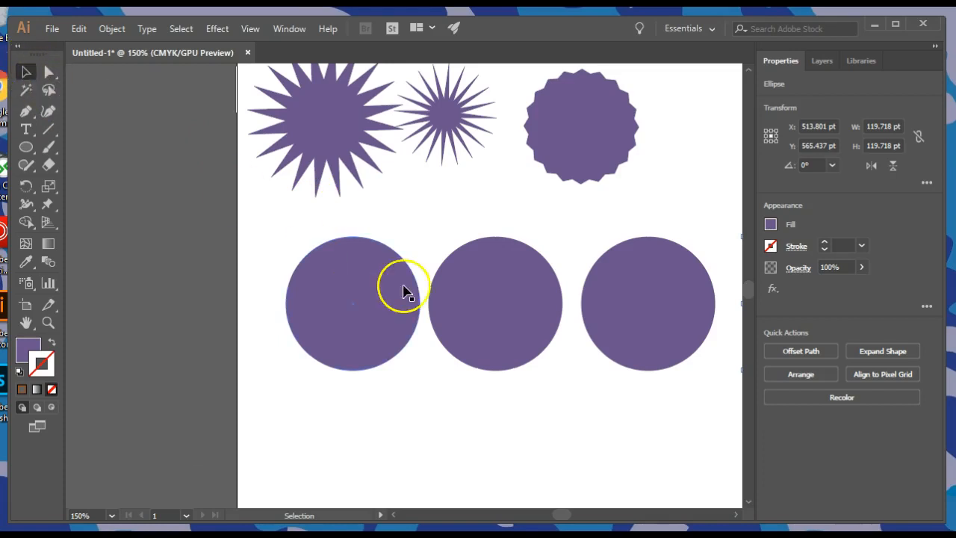
pyautogui.click(455, 285)
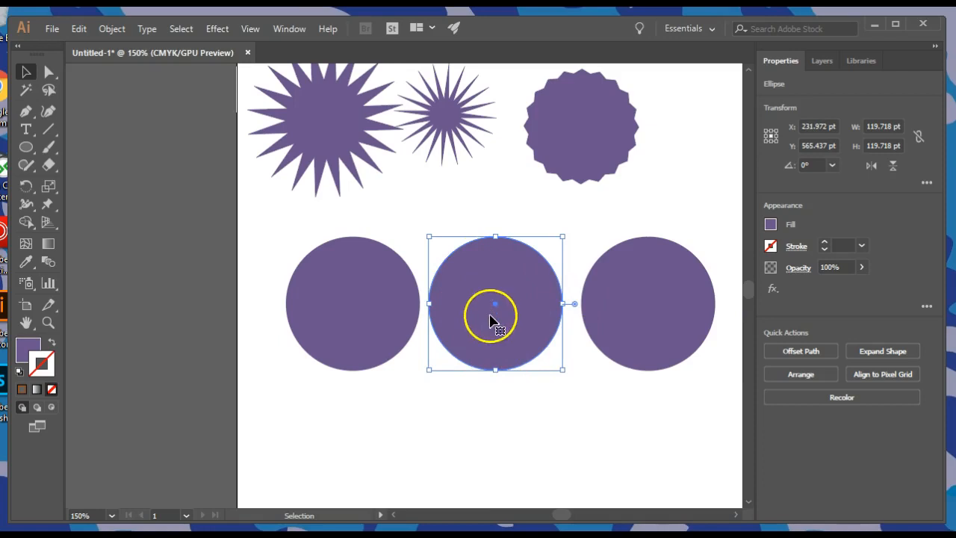
pyautogui.moveTo(507, 345); pyautogui.dragTo(433, 340)
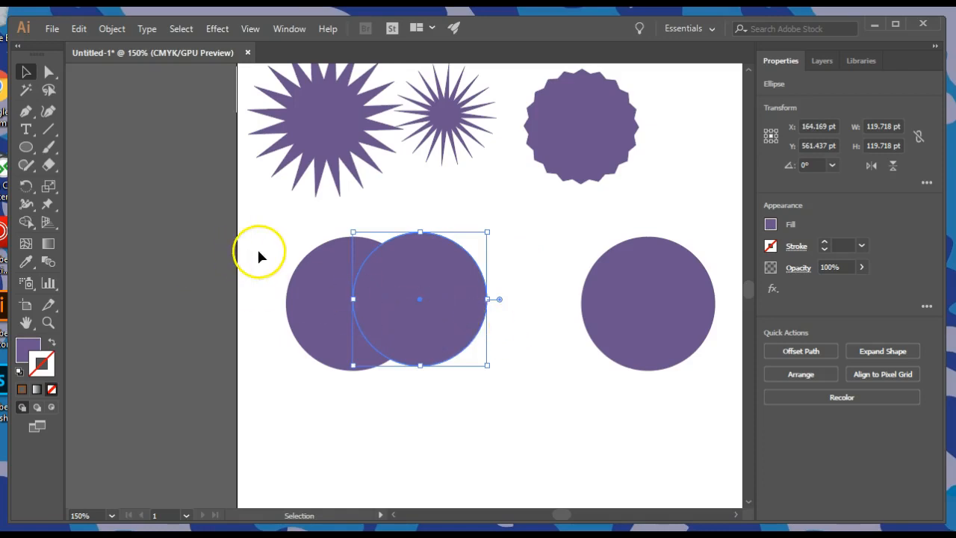
# Step: Try out selecting the two overlapping circles together and one at a time, and clear the selection
pyautogui.moveTo(262, 254); pyautogui.dragTo(476, 338)
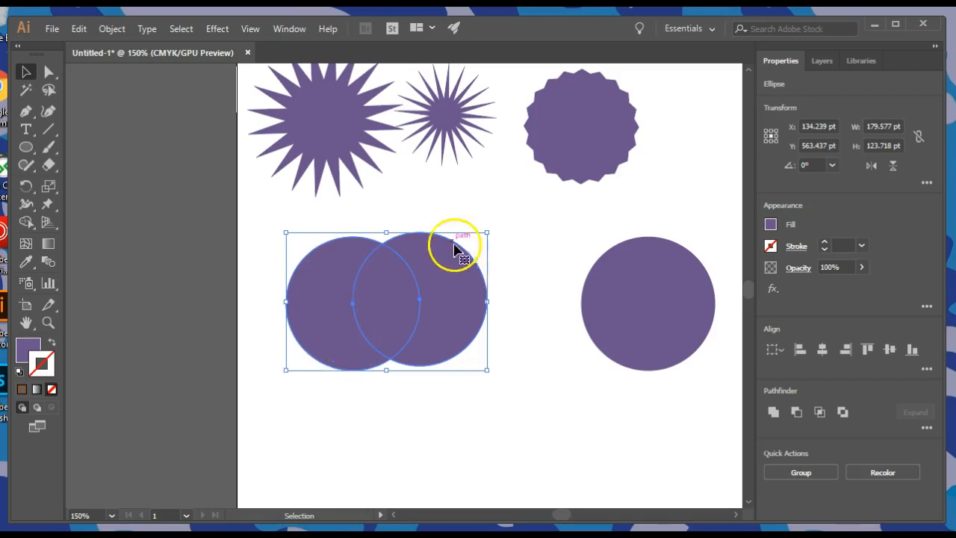
pyautogui.moveTo(437, 246)
pyautogui.mouseDown()
pyautogui.moveTo(318, 254)
pyautogui.moveTo(338, 350)
pyautogui.moveTo(265, 237)
pyautogui.mouseUp()
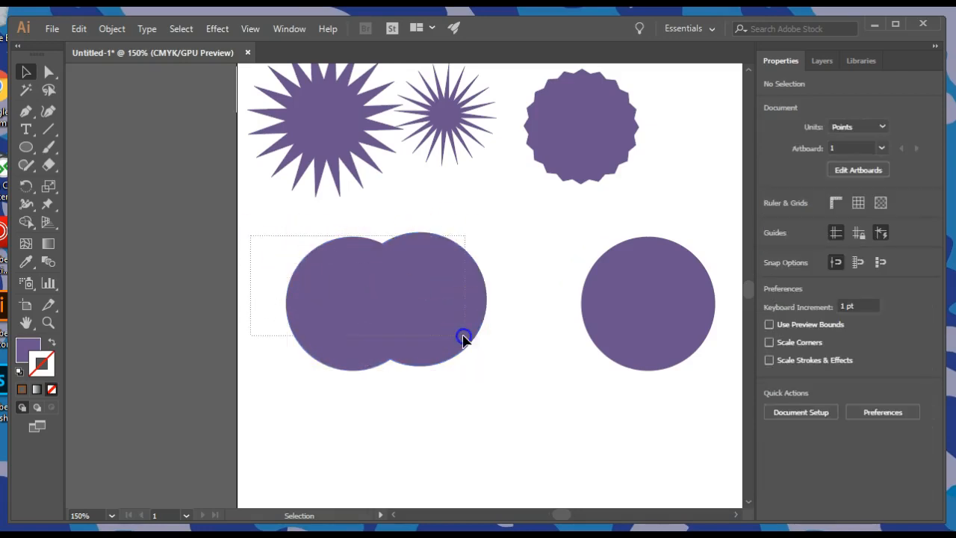
pyautogui.moveTo(512, 381); pyautogui.dragTo(513, 380)
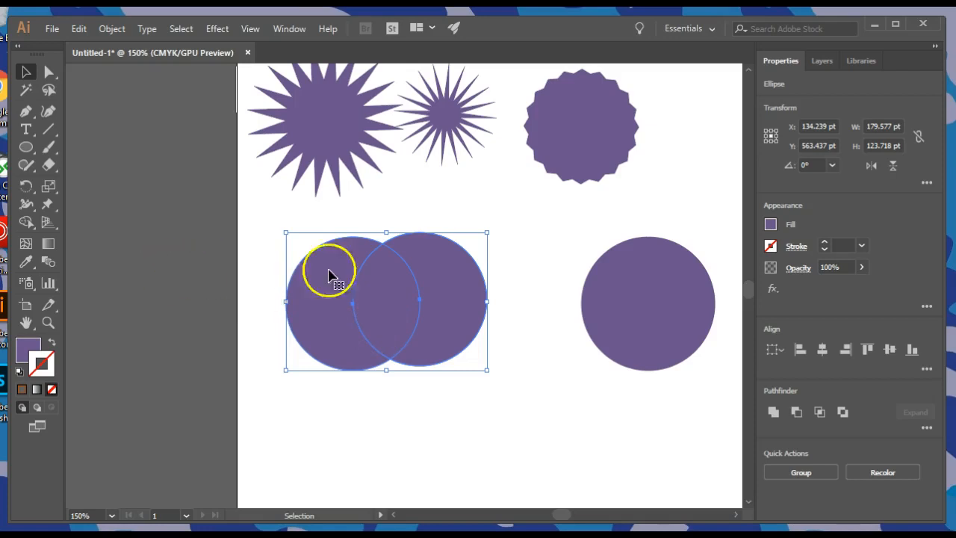
pyautogui.click(267, 247)
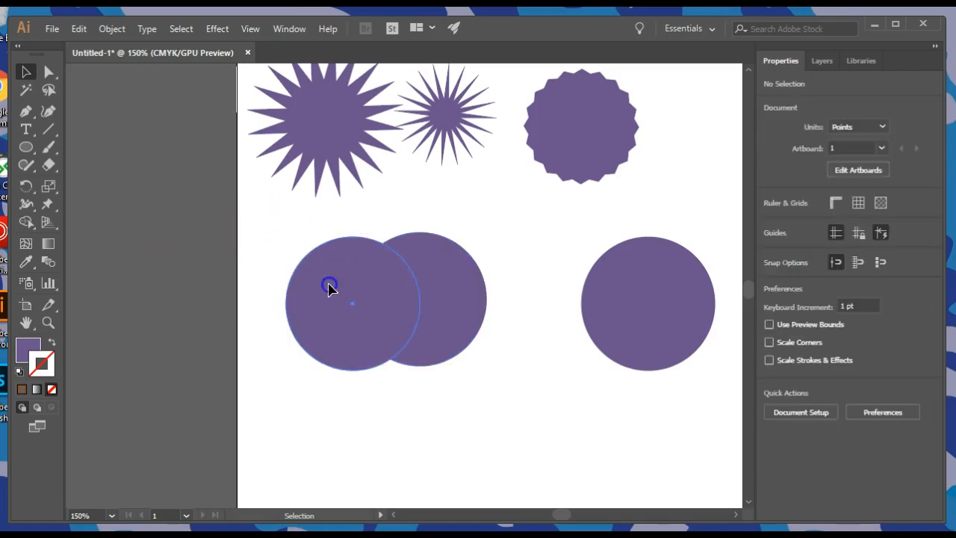
pyautogui.click(330, 288)
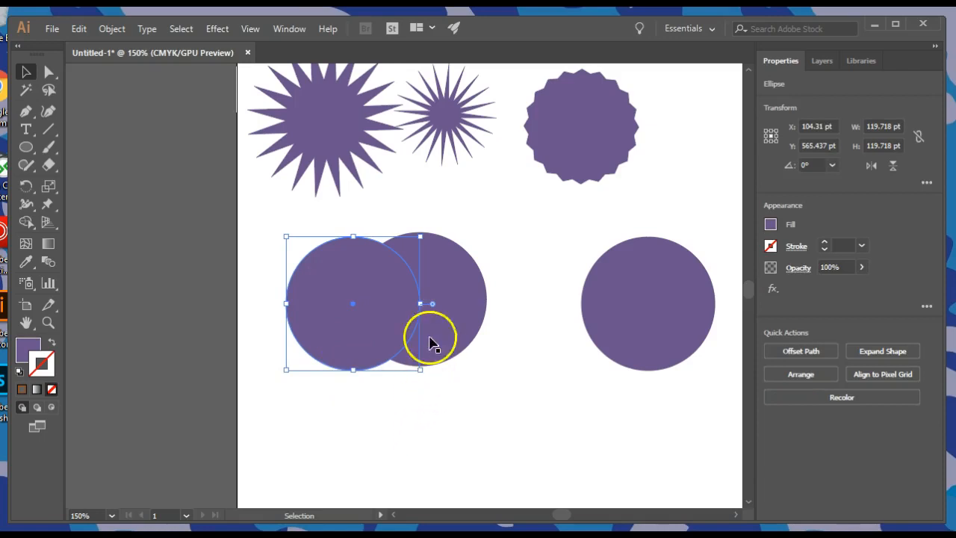
pyautogui.keyDown('shift'); pyautogui.click(461, 281); pyautogui.keyUp('shift')
pyautogui.click(509, 318)
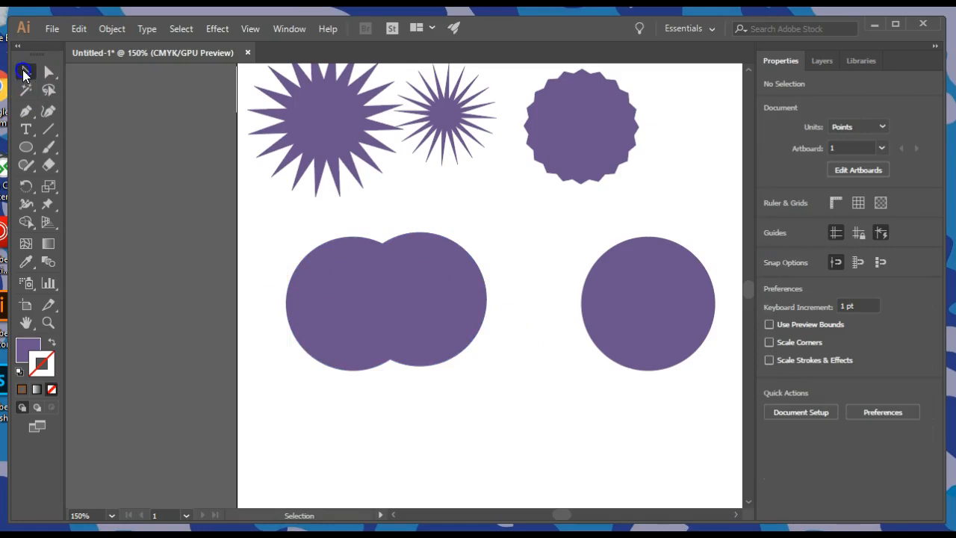
# Step: Select both overlapping circles and remove the left circle's outer part and the overlap with Shape Builder, leaving a crescent
pyautogui.moveTo(270, 233); pyautogui.dragTo(435, 345)
pyautogui.moveTo(456, 332); pyautogui.dragTo(456, 332)
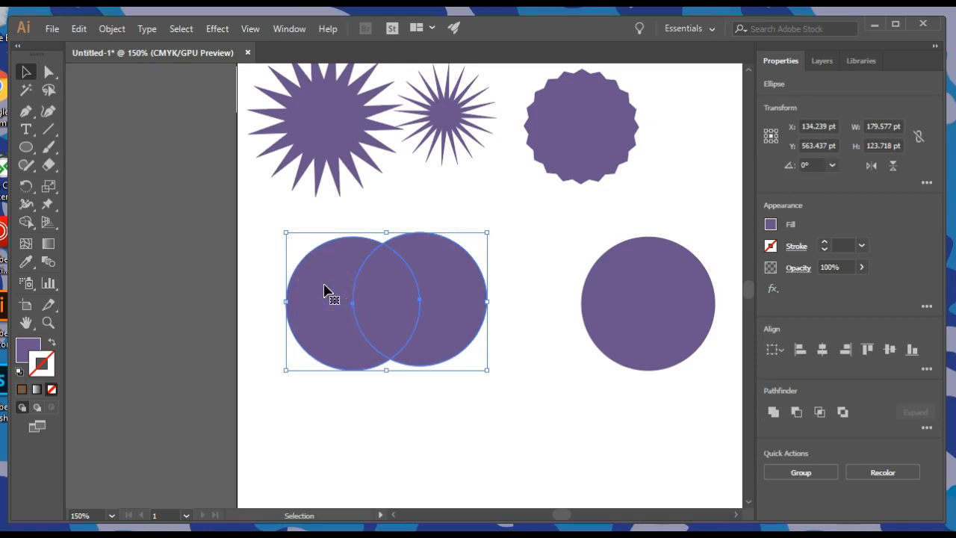
pyautogui.click(26, 224)
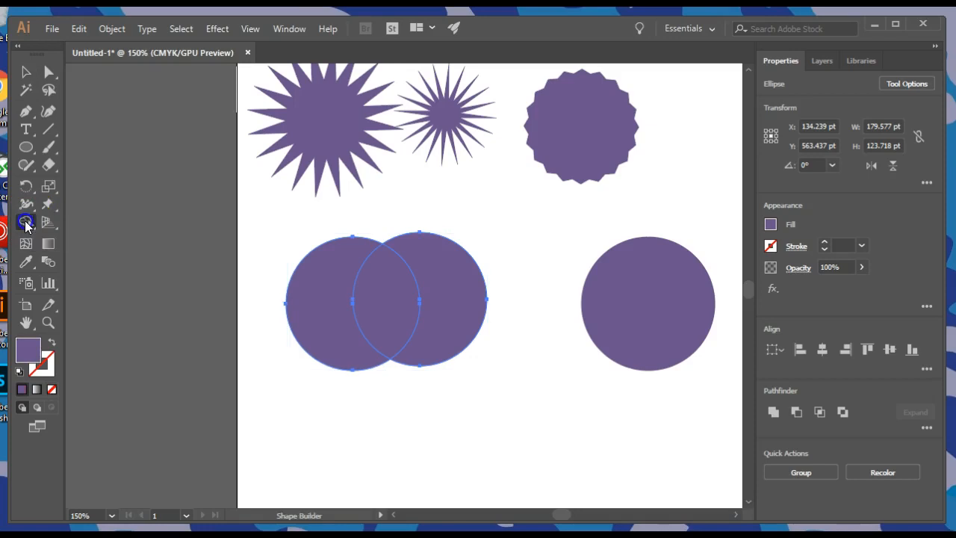
pyautogui.keyDown('alt'); pyautogui.click(323, 283); pyautogui.keyUp('alt')
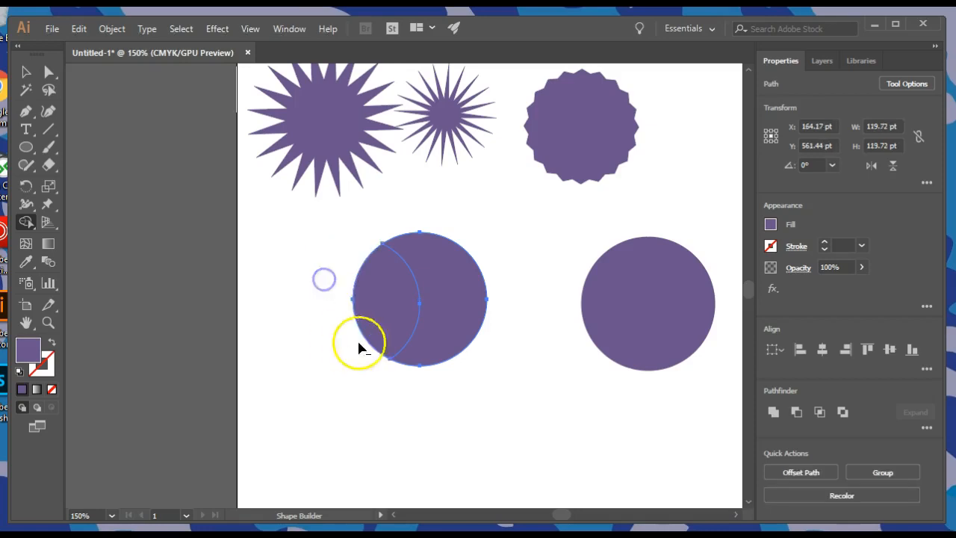
pyautogui.keyDown('alt'); pyautogui.click(378, 299); pyautogui.keyUp('alt')
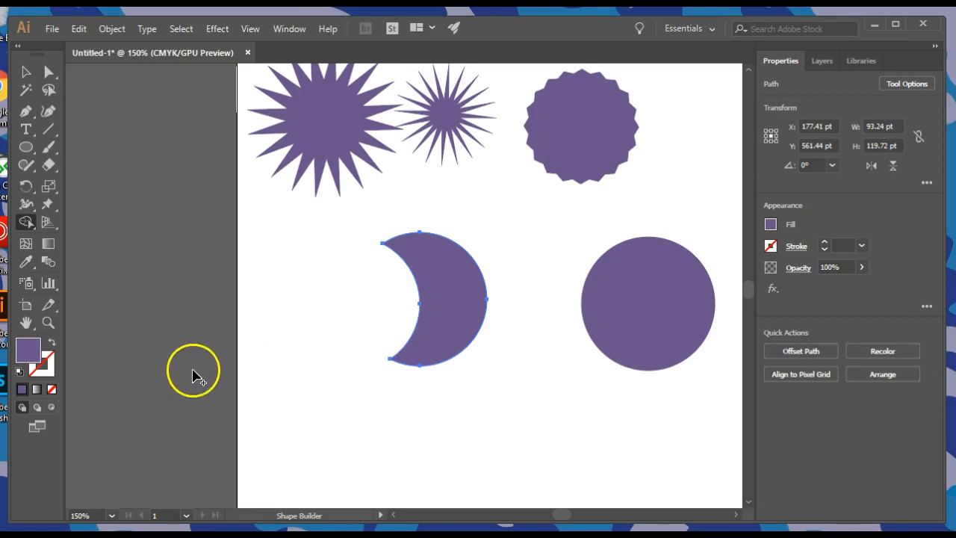
# Step: Move the crescent aside to the left and shift the fourth circle left to overlap the third circle's right half
pyautogui.click(22, 70)
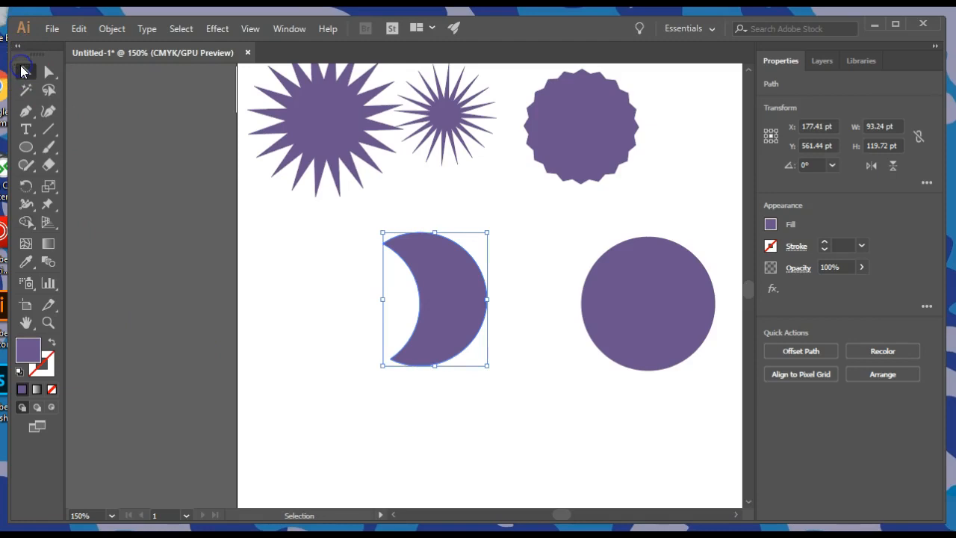
pyautogui.moveTo(448, 292); pyautogui.dragTo(343, 323)
pyautogui.press('space')
pyautogui.moveTo(627, 337); pyautogui.dragTo(511, 341)
pyautogui.click(295, 249)
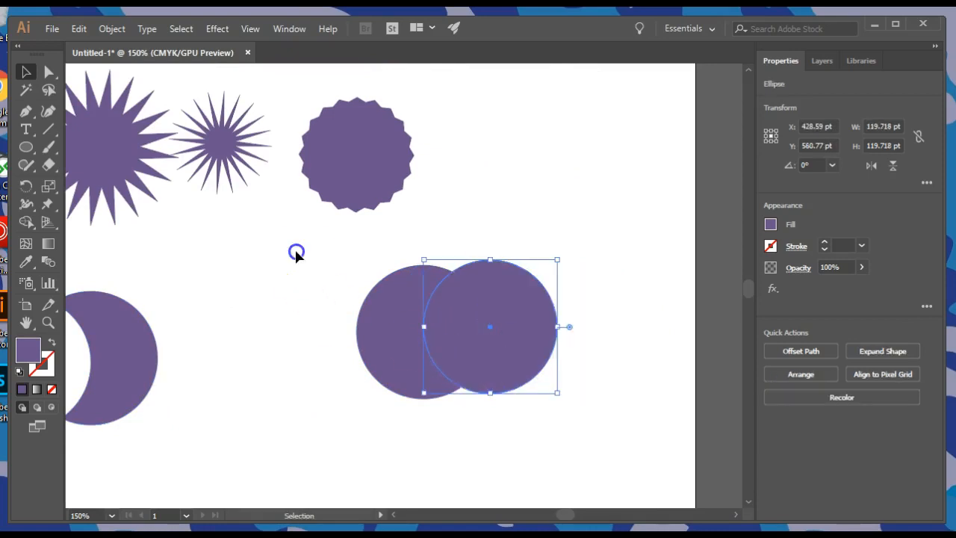
# Step: Select the two remaining overlapping circles and remove both outer parts with Shape Builder, leaving only the leaf-shaped overlap
pyautogui.moveTo(313, 257); pyautogui.dragTo(468, 321)
pyautogui.moveTo(585, 372); pyautogui.dragTo(586, 373)
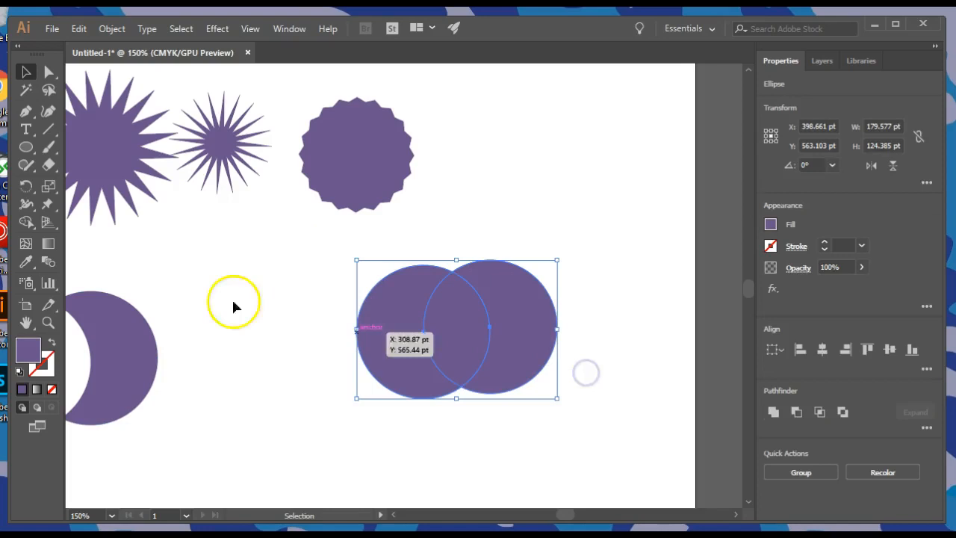
pyautogui.click(26, 222)
pyautogui.click(263, 293)
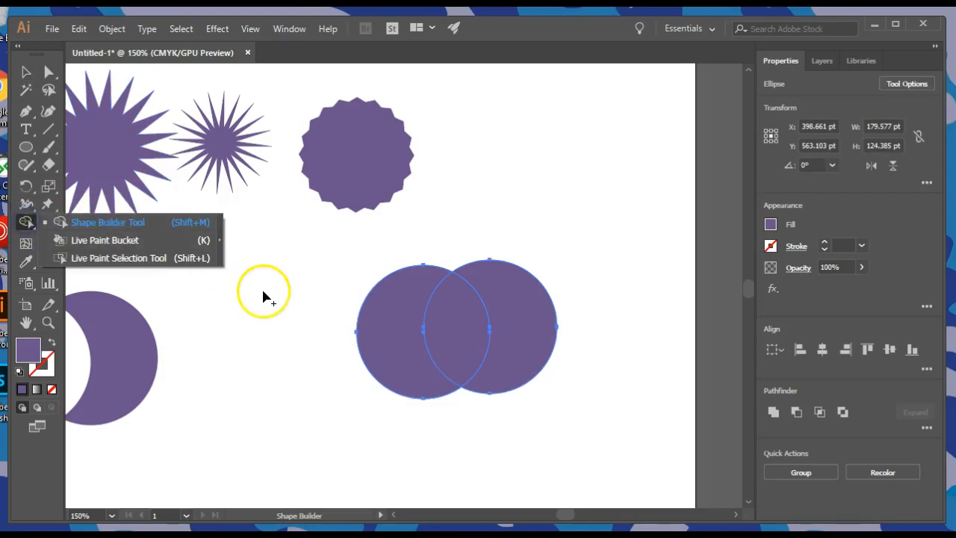
pyautogui.keyDown('alt'); pyautogui.click(389, 324); pyautogui.keyUp('alt')
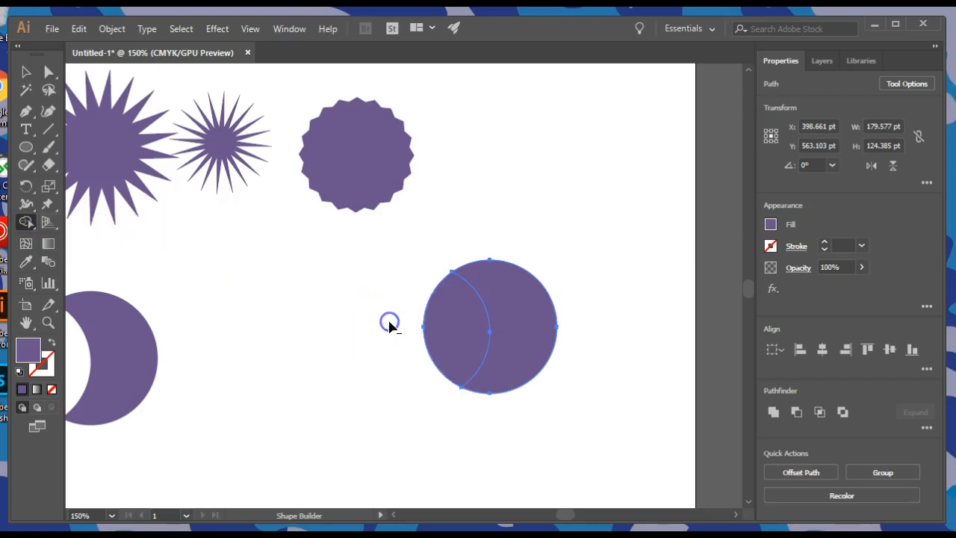
pyautogui.keyDown('alt'); pyautogui.click(519, 320); pyautogui.keyUp('alt')
# Step: Move the leaf shape next to the right side of the crescent and deselect it
pyautogui.click(25, 72)
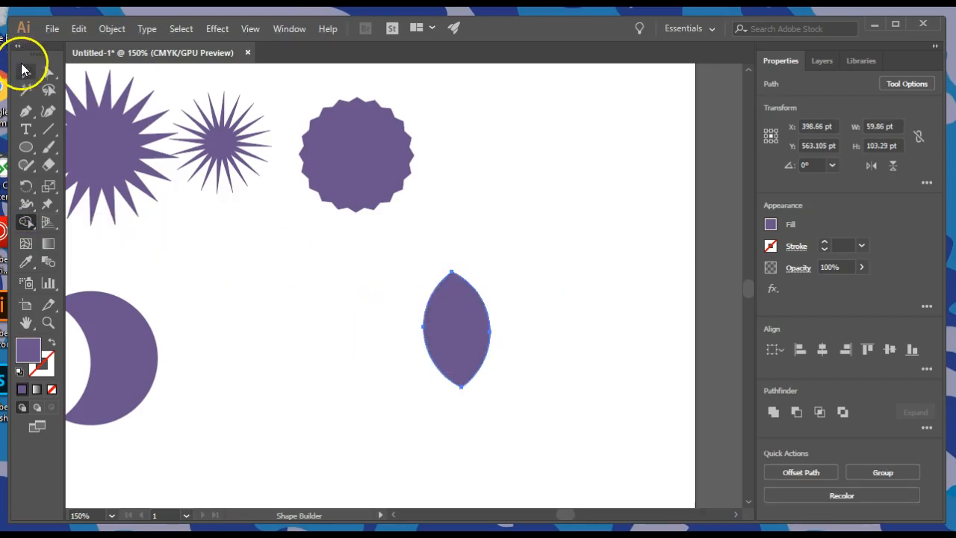
pyautogui.press('space')
pyautogui.moveTo(236, 399); pyautogui.dragTo(432, 378)
pyautogui.moveTo(667, 307); pyautogui.dragTo(434, 325)
pyautogui.click(555, 335)
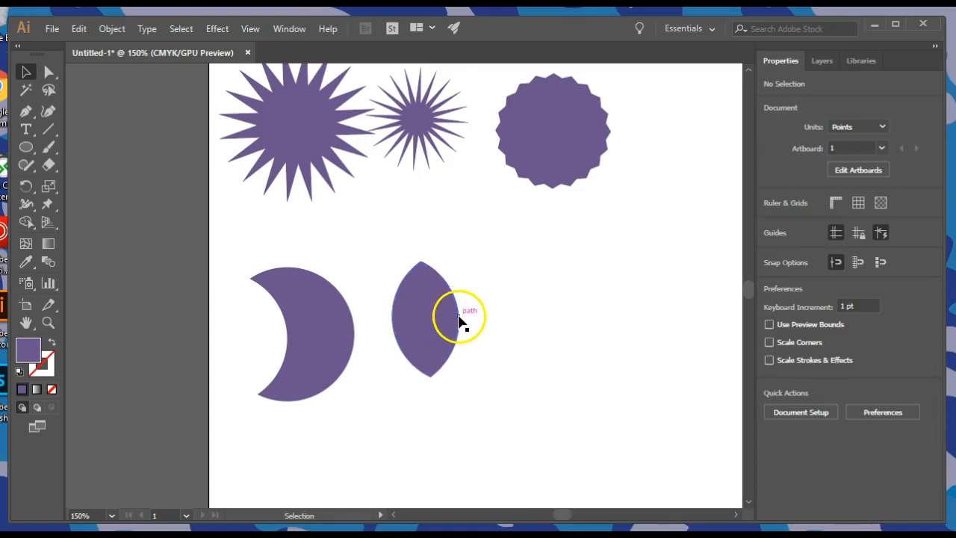
# Step: Draw a cloud-shaped cluster of overlapping circles, each about 55 to 68 pt in diameter, to the right of the leaf
pyautogui.click(25, 149)
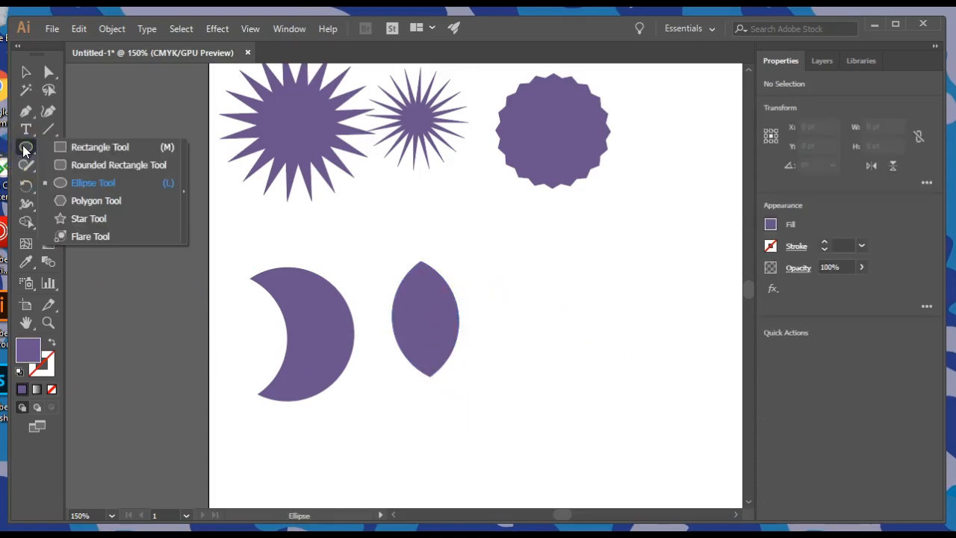
pyautogui.moveTo(531, 284); pyautogui.dragTo(599, 350)
pyautogui.moveTo(575, 263); pyautogui.dragTo(645, 329)
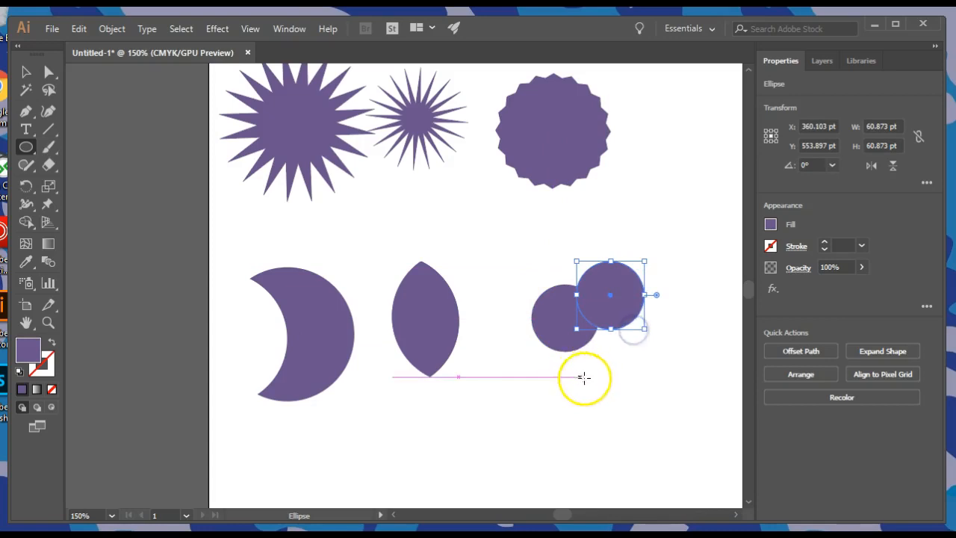
pyautogui.moveTo(644, 381); pyautogui.dragTo(573, 313)
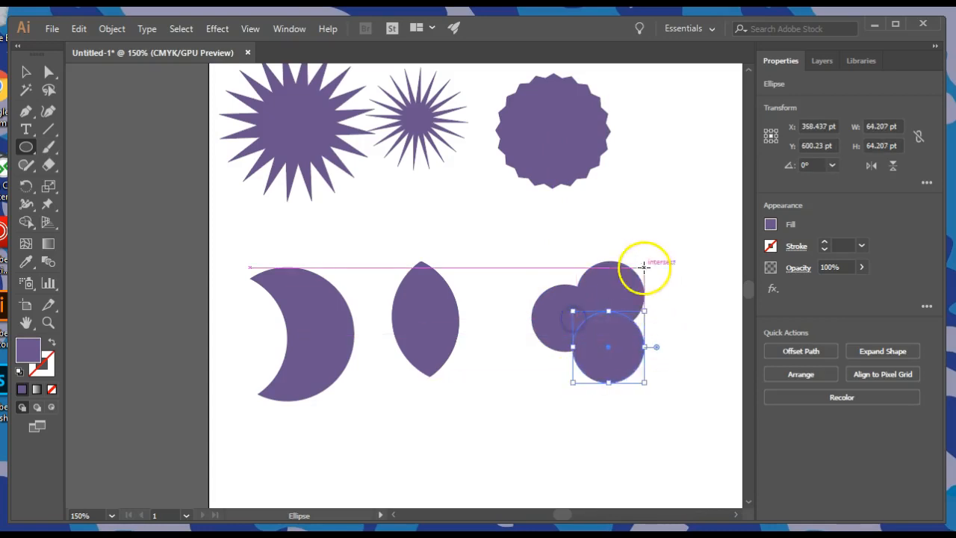
pyautogui.moveTo(627, 290); pyautogui.dragTo(698, 360)
pyautogui.moveTo(658, 261); pyautogui.dragTo(721, 323)
pyautogui.moveTo(721, 376); pyautogui.dragTo(644, 347)
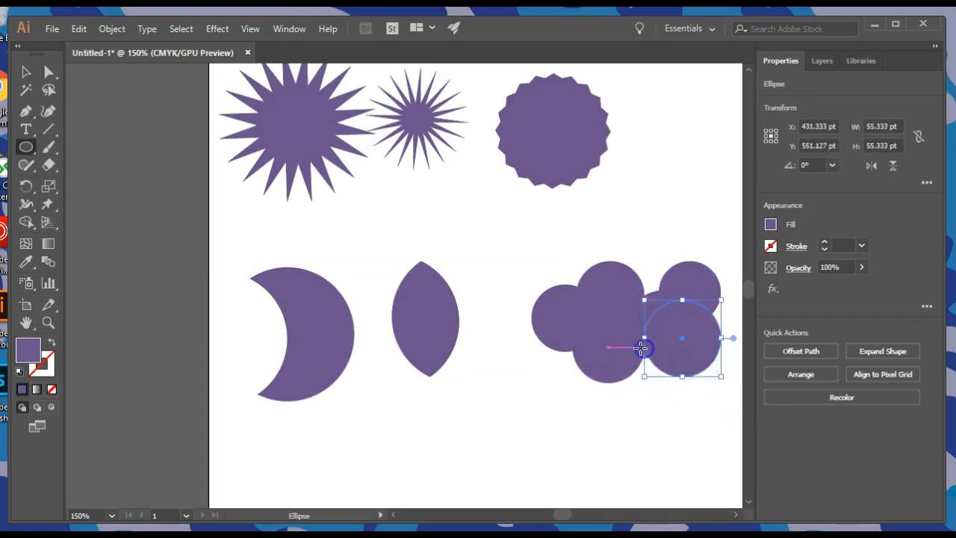
pyautogui.press('space')
pyautogui.moveTo(725, 330); pyautogui.dragTo(575, 347)
pyautogui.moveTo(625, 314); pyautogui.dragTo(538, 314)
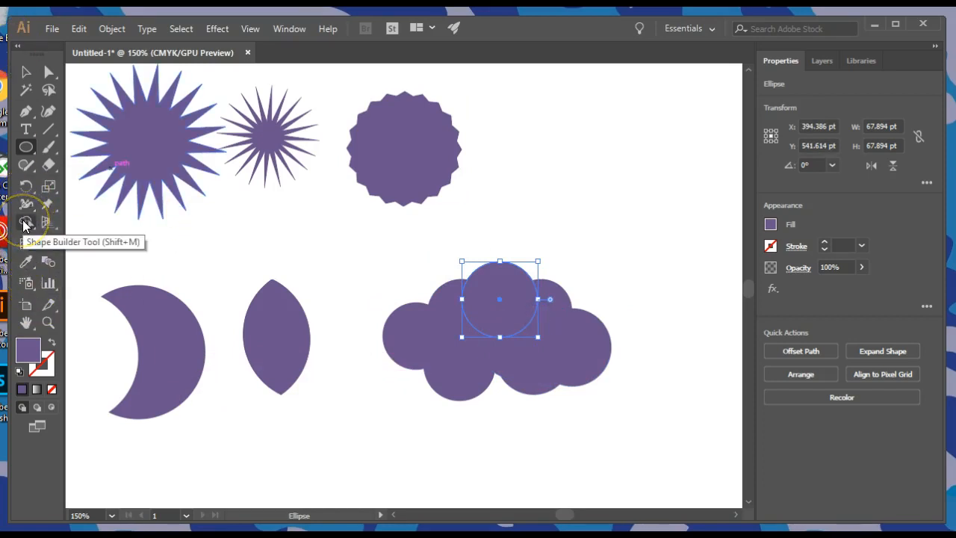
# Step: Select all the overlapping circles in the cloud cluster and merge every region into one single cloud shape with Shape Builder
pyautogui.click(25, 225)
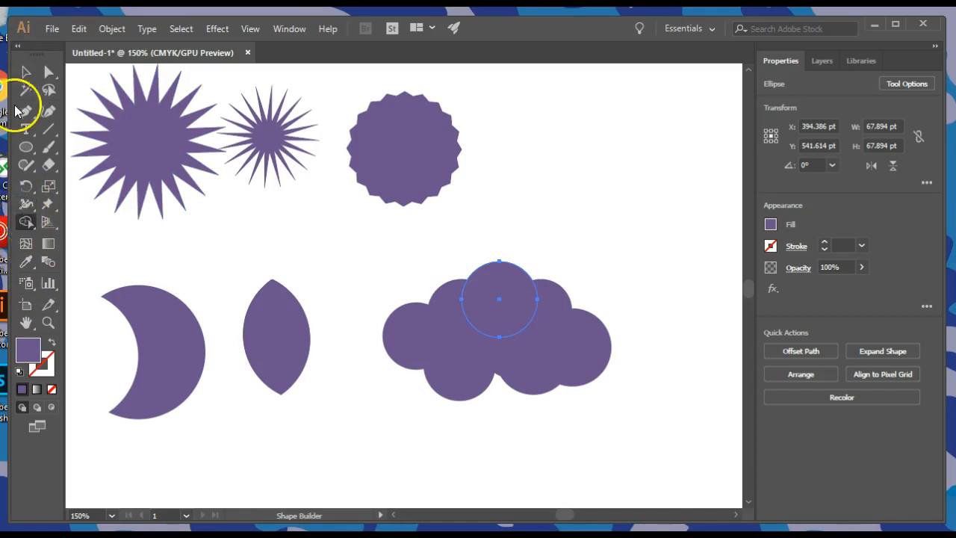
pyautogui.click(27, 73)
pyautogui.moveTo(390, 248); pyautogui.dragTo(566, 368)
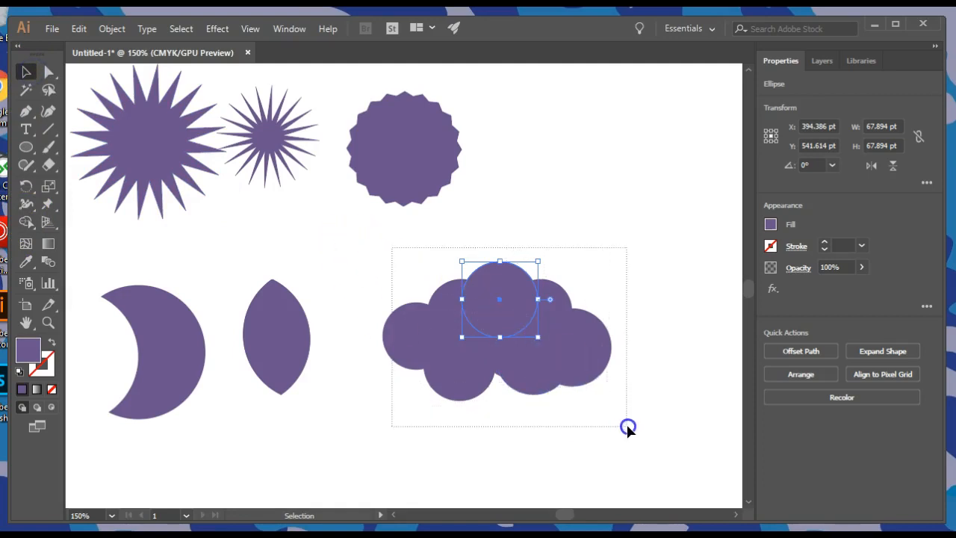
pyautogui.moveTo(627, 427); pyautogui.dragTo(627, 428)
pyautogui.click(431, 248)
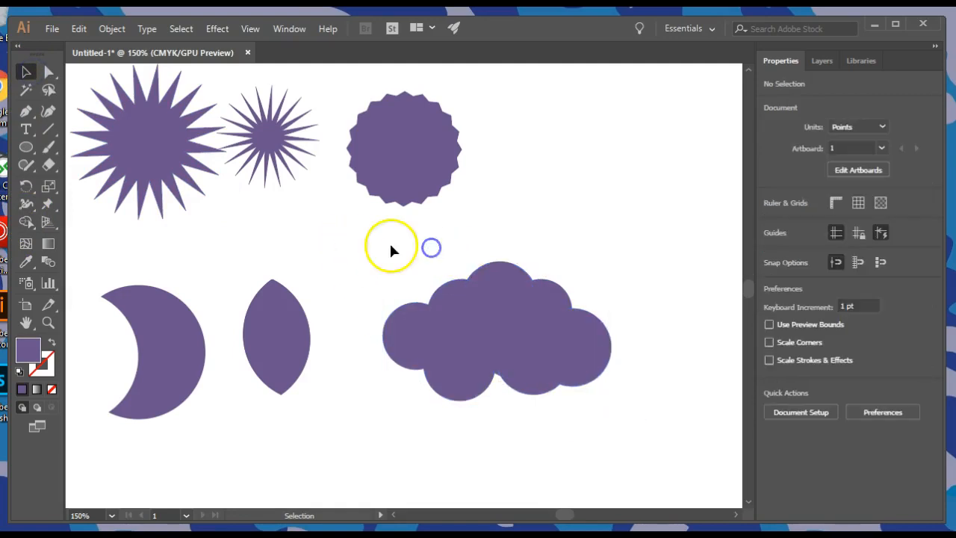
pyautogui.moveTo(621, 411); pyautogui.dragTo(621, 411)
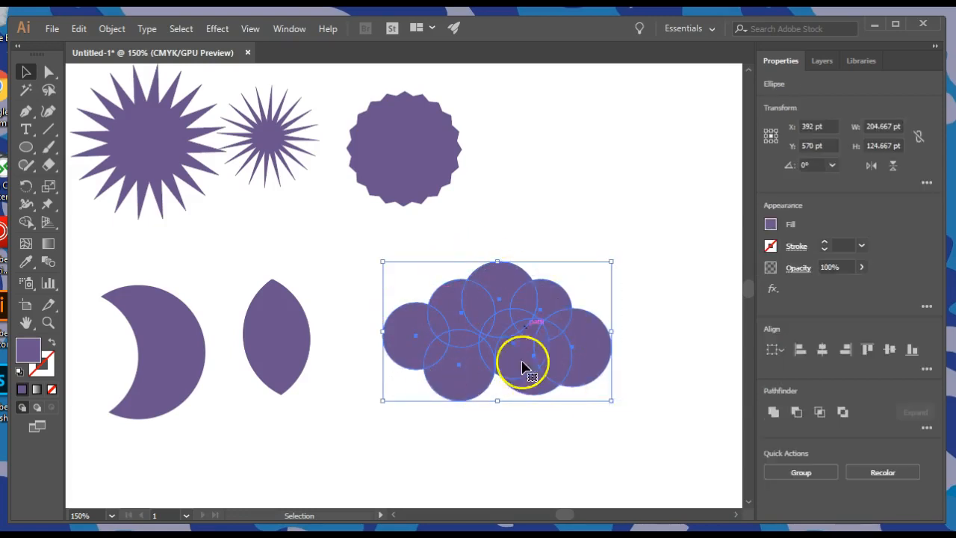
pyautogui.click(31, 220)
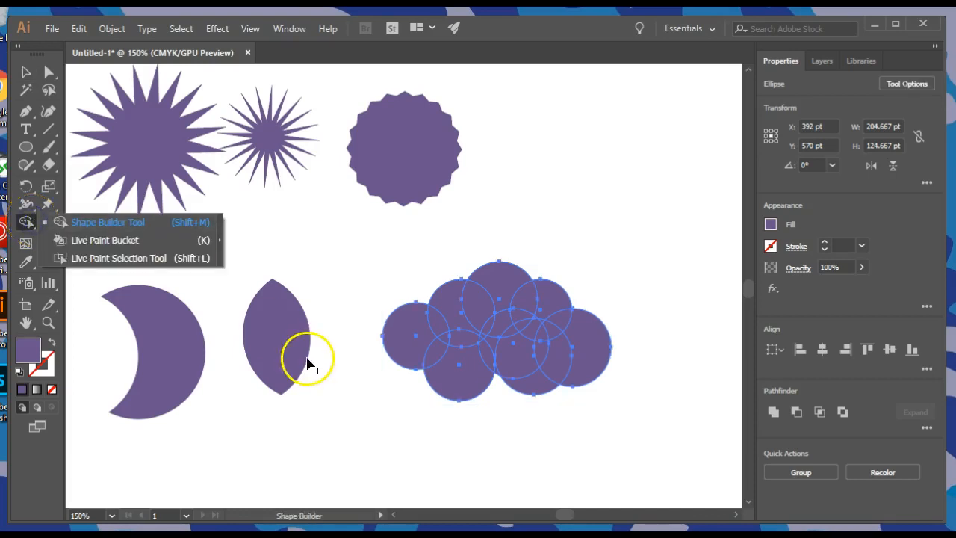
pyautogui.click(24, 223)
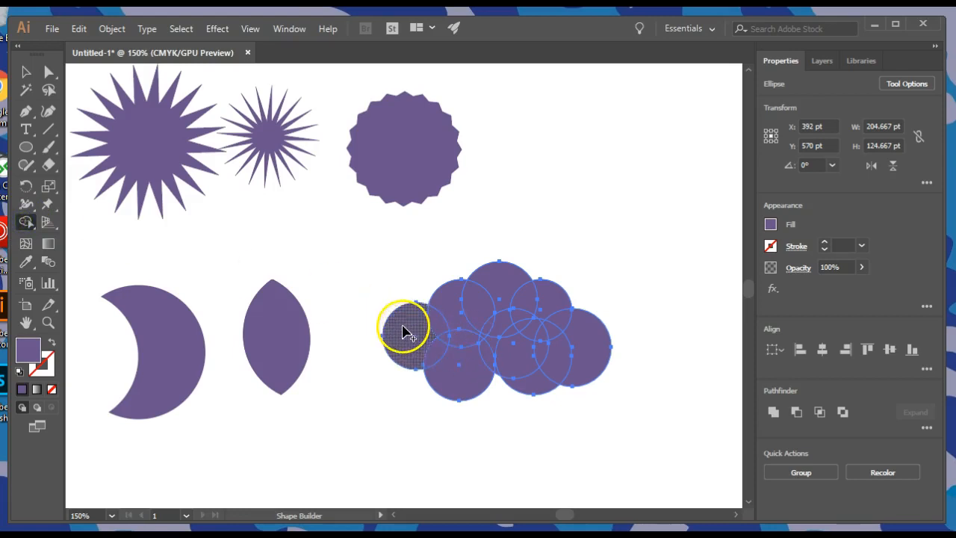
pyautogui.moveTo(403, 331)
pyautogui.mouseDown()
pyautogui.moveTo(434, 332)
pyautogui.moveTo(473, 300)
pyautogui.moveTo(549, 309)
pyautogui.mouseUp()
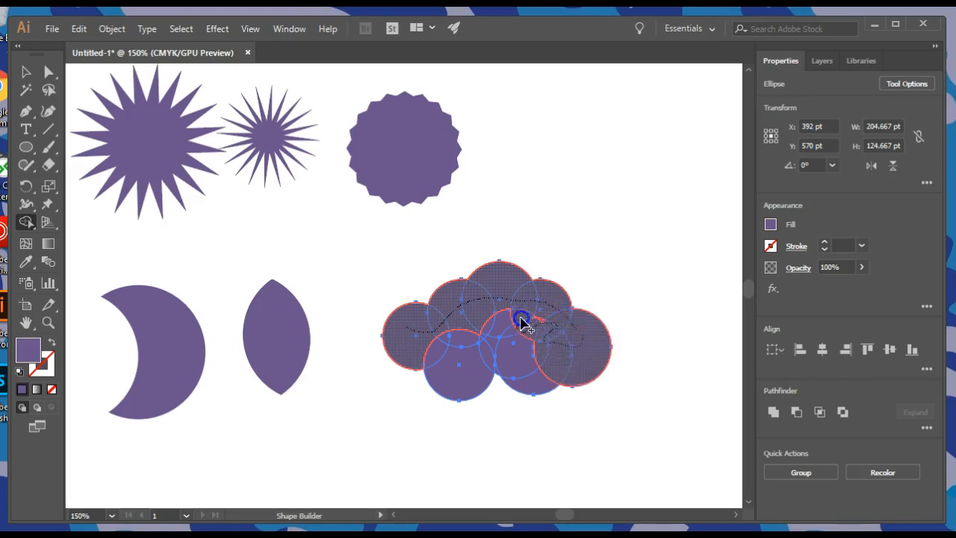
pyautogui.moveTo(475, 331); pyautogui.dragTo(461, 352)
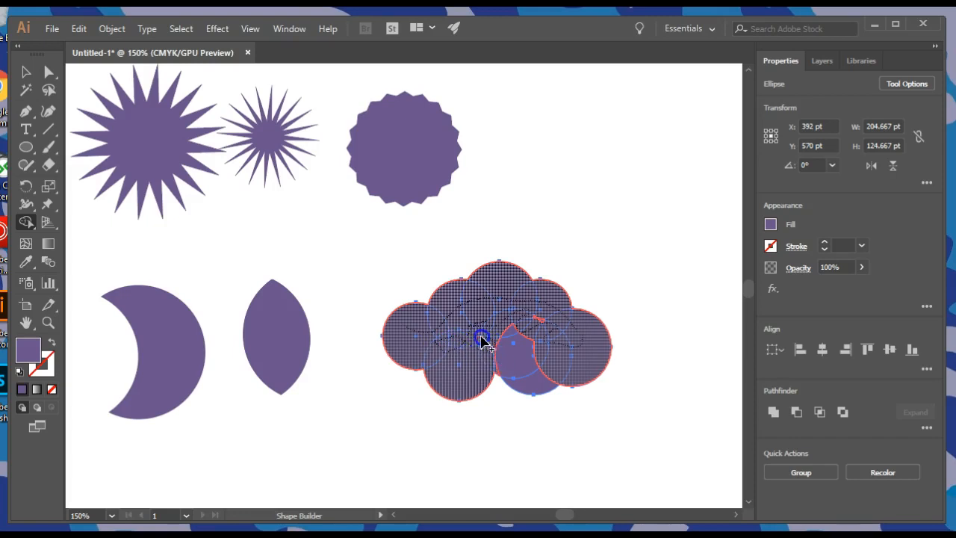
pyautogui.moveTo(485, 341); pyautogui.dragTo(508, 349)
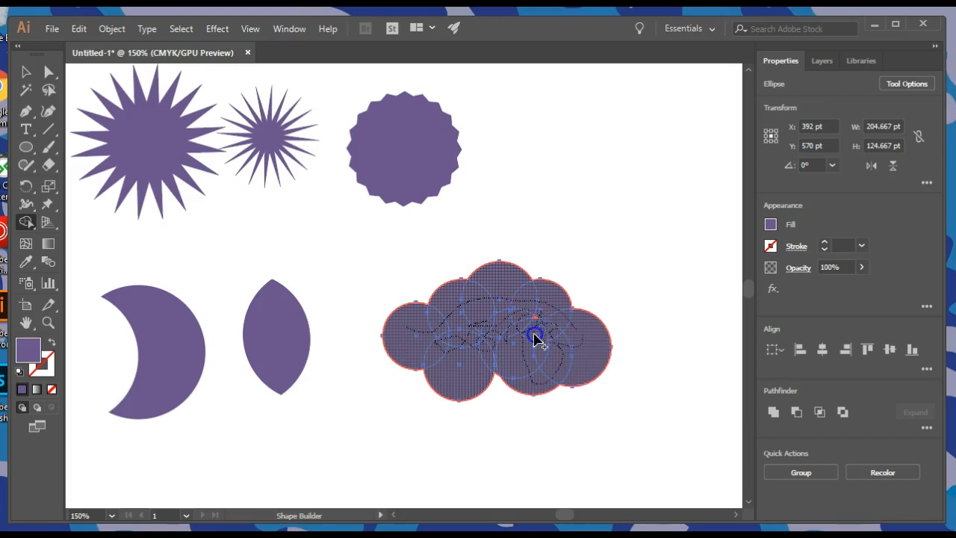
pyautogui.moveTo(516, 319); pyautogui.dragTo(496, 320)
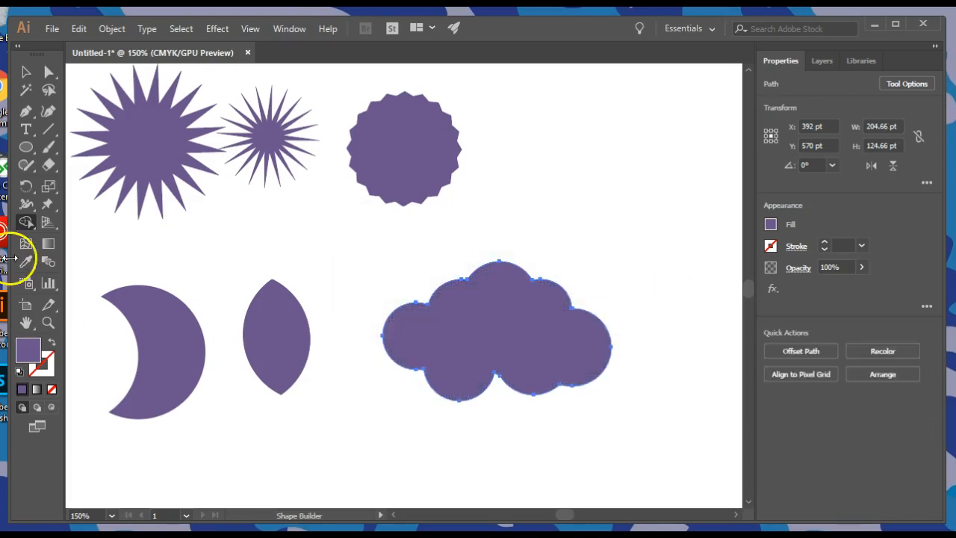
# Step: Move the merged cloud about 32 pt to the left, closer to the leaf shape
pyautogui.click(25, 72)
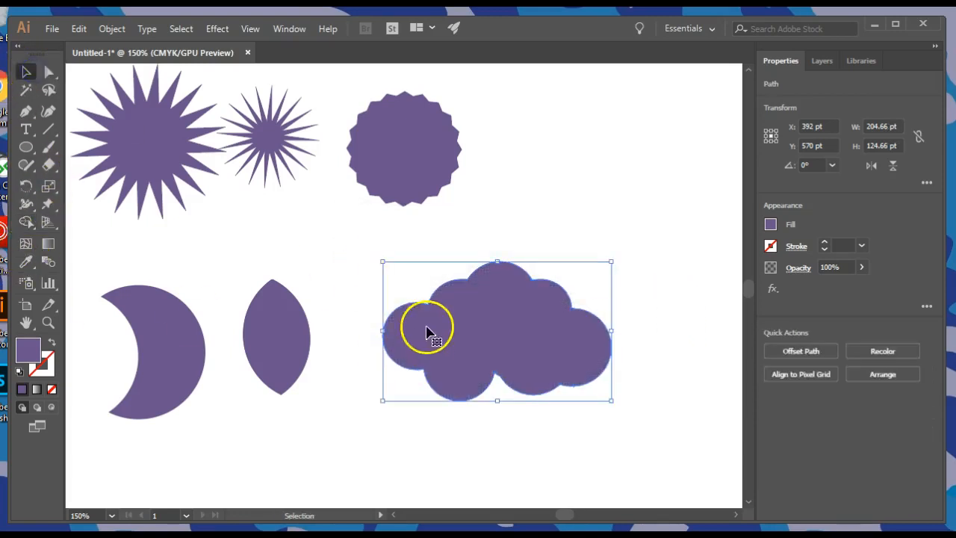
pyautogui.click(340, 297)
pyautogui.moveTo(474, 320); pyautogui.dragTo(454, 334)
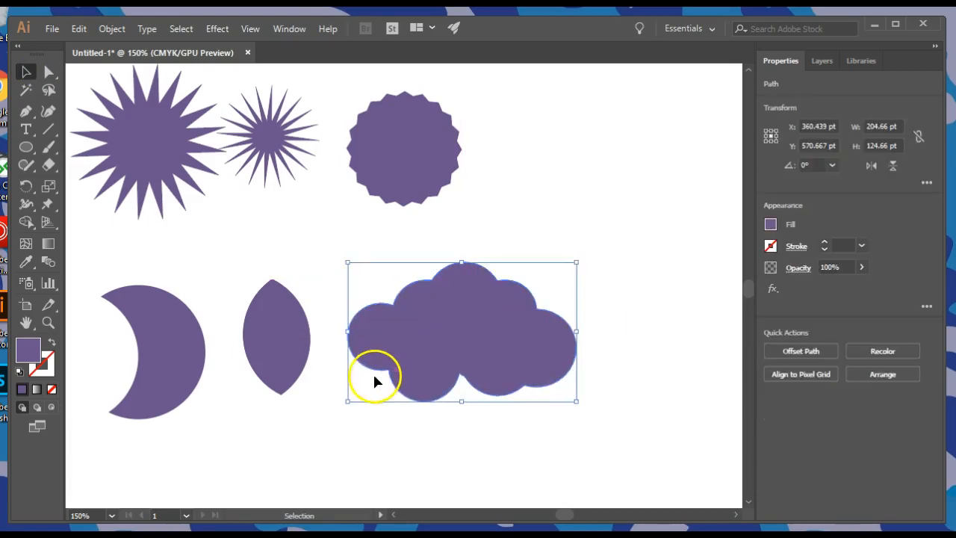